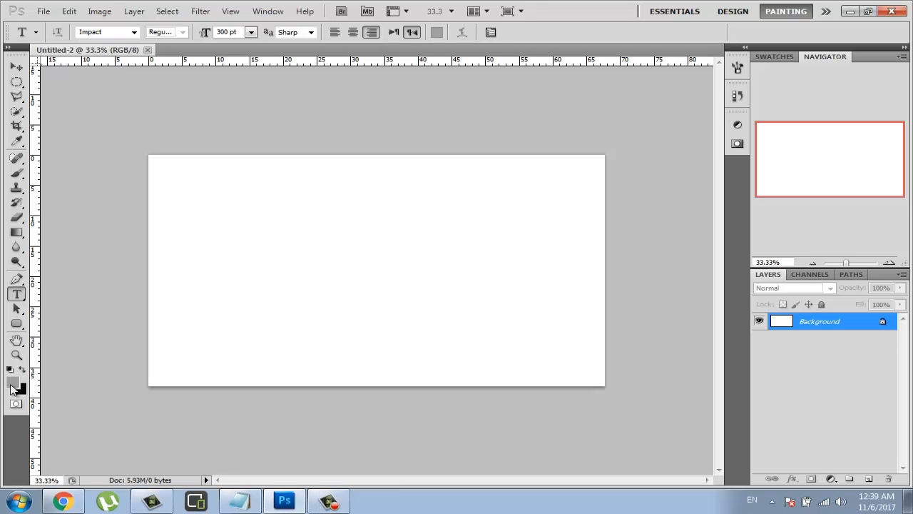
Add the text "TUTORIALS HUB" in grey Impact at 300 pt across the upper half of the canvas
left_click(13, 384)
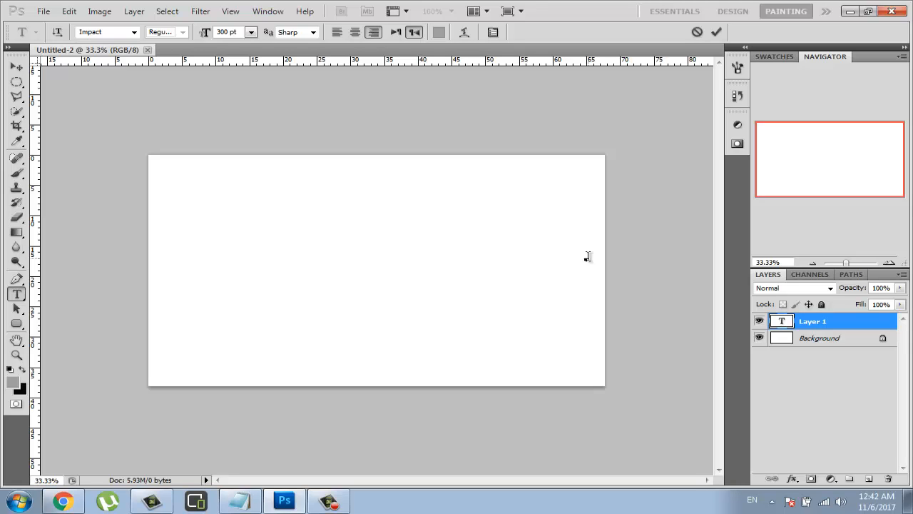
type("T")
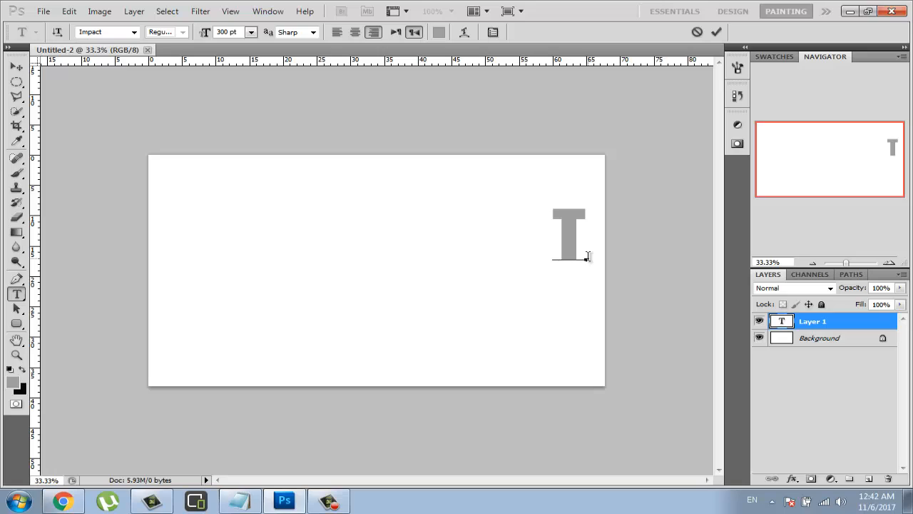
type("U")
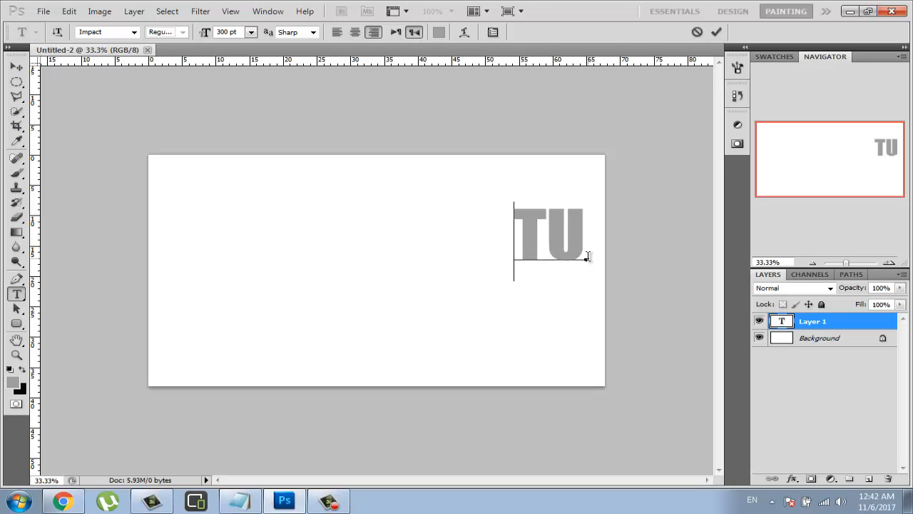
type("TO")
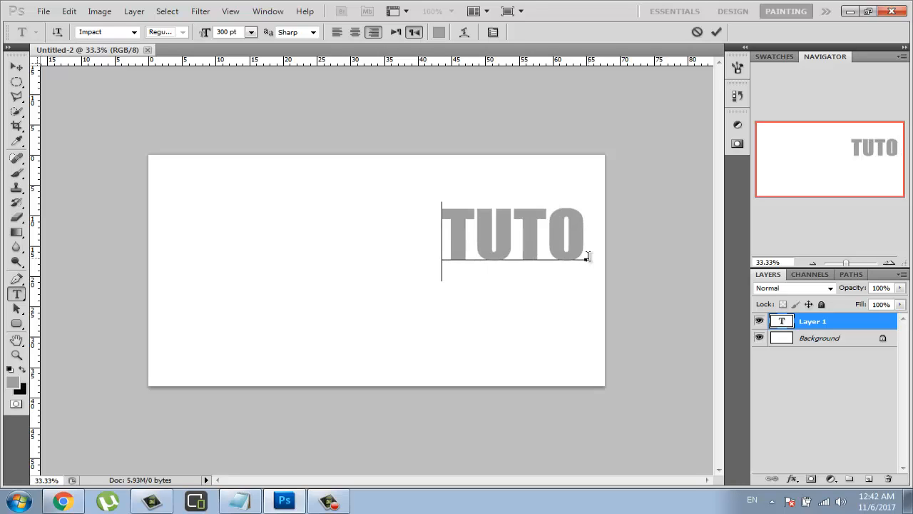
type("RIALS HUB")
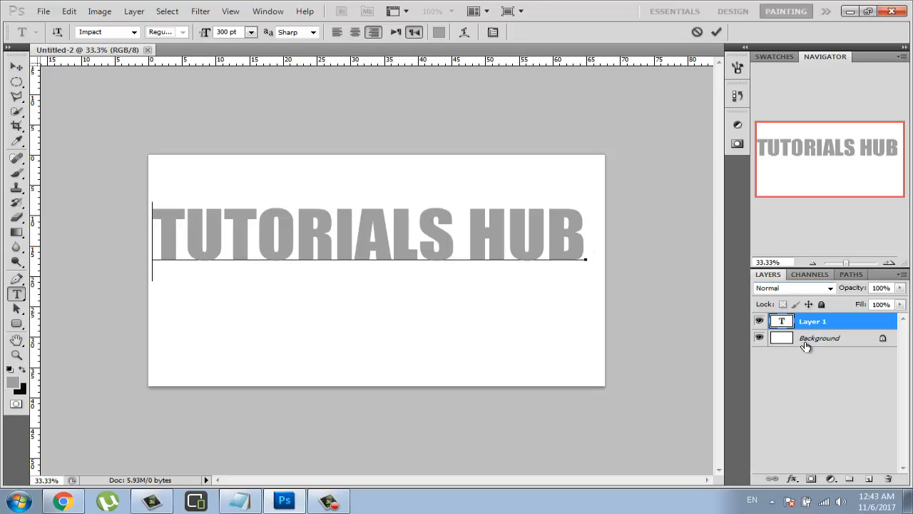
Apply a Bevel and Emboss layer style to the text layer with its depth set to 1000%
left_click(796, 482)
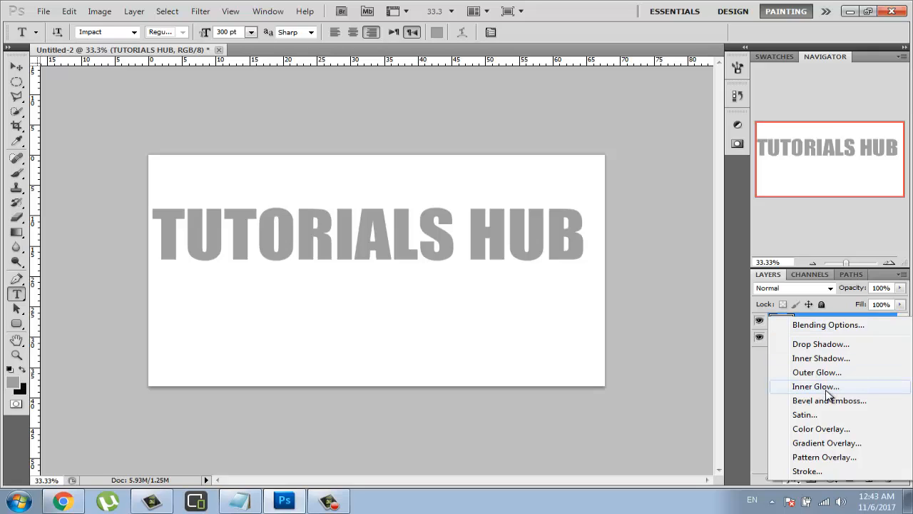
left_click(827, 325)
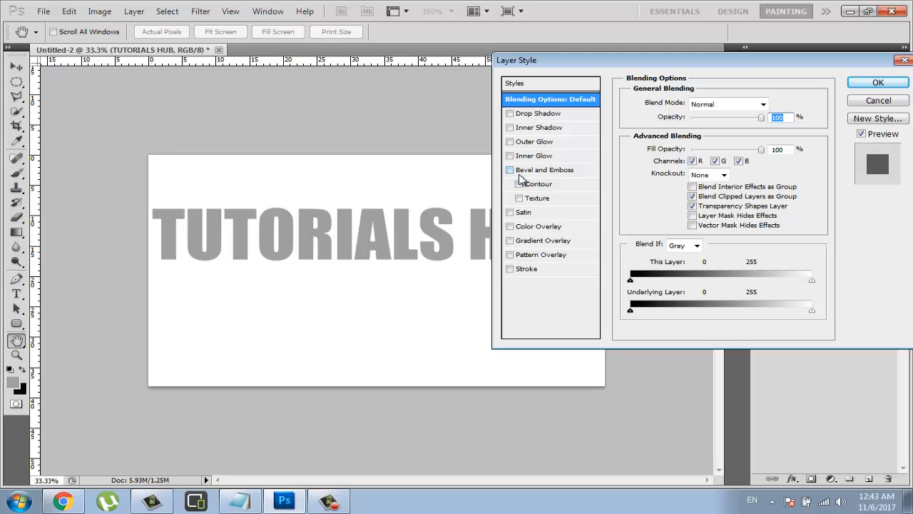
left_click(527, 174)
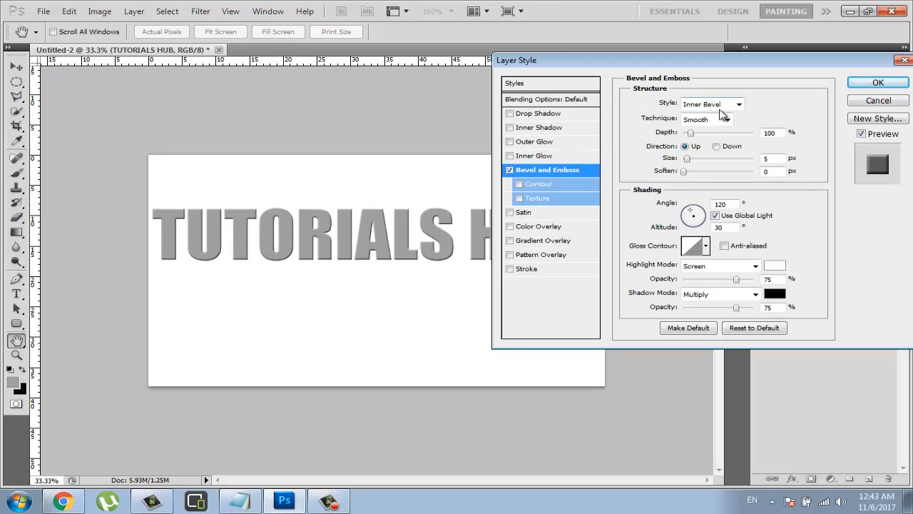
left_click(753, 134)
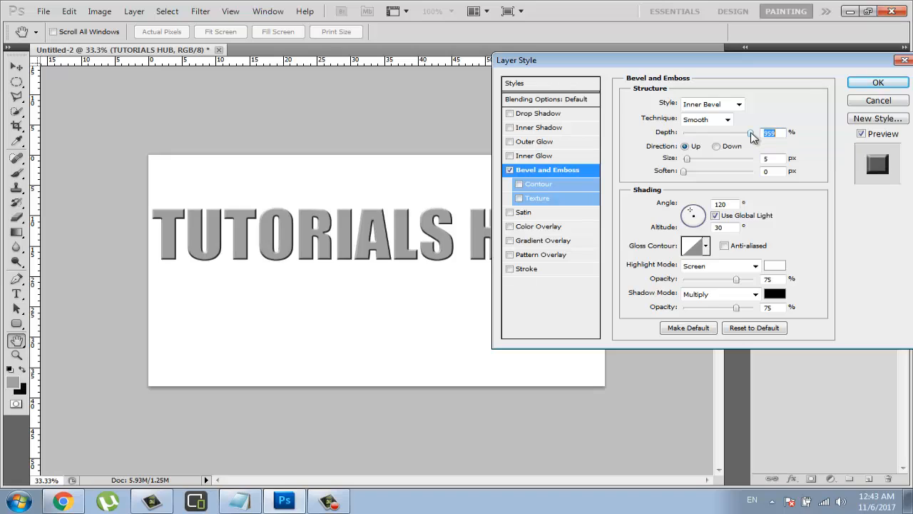
left_click_drag(753, 133, 757, 133)
Set the size of the text's Bevel and Emboss effect to 35 px
left_click(768, 158)
key("BackSpace")
type("40")
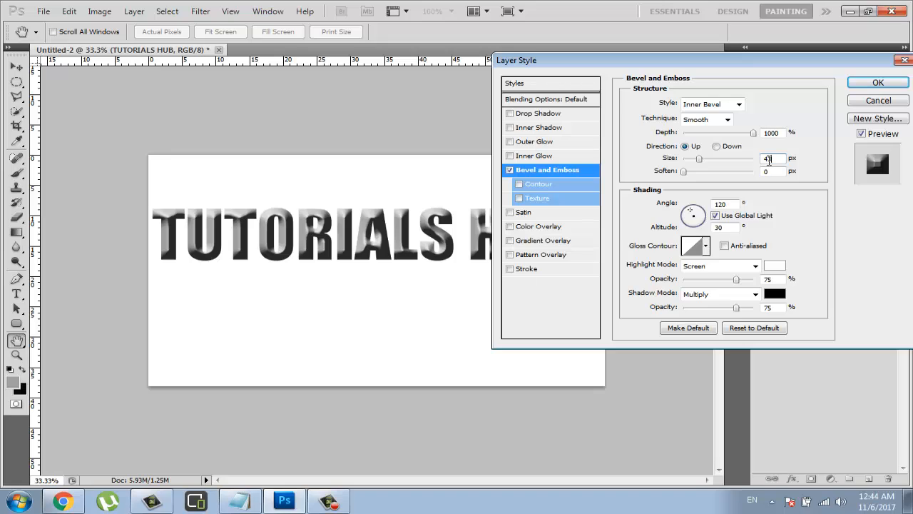
key("BackSpace")
type("3")
double_click(777, 158)
key("BackSpace")
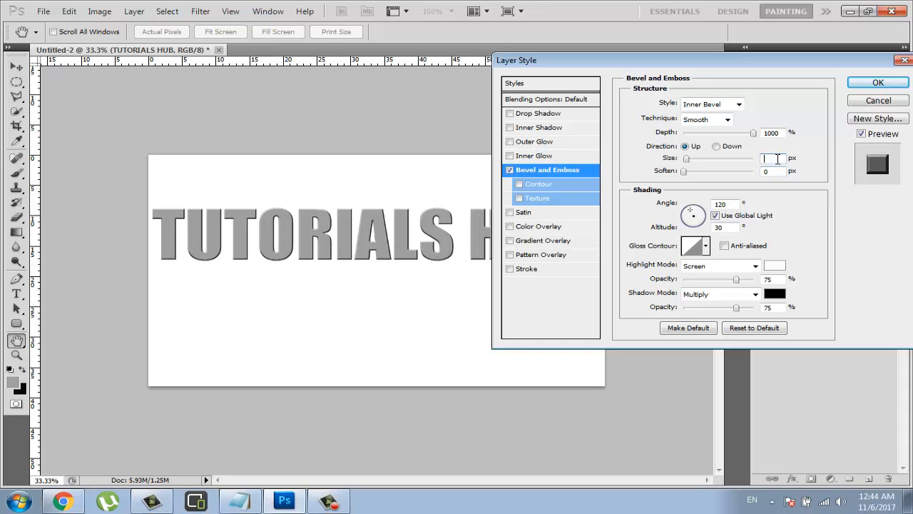
type("35")
Set the bevel's soften value to 3 px and apply the layer style to the text
left_click(776, 171)
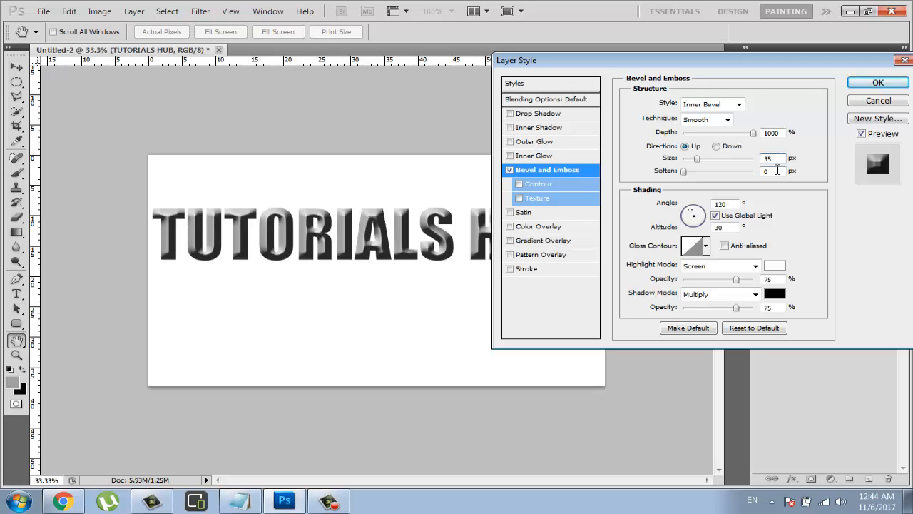
type("4")
key("Down")
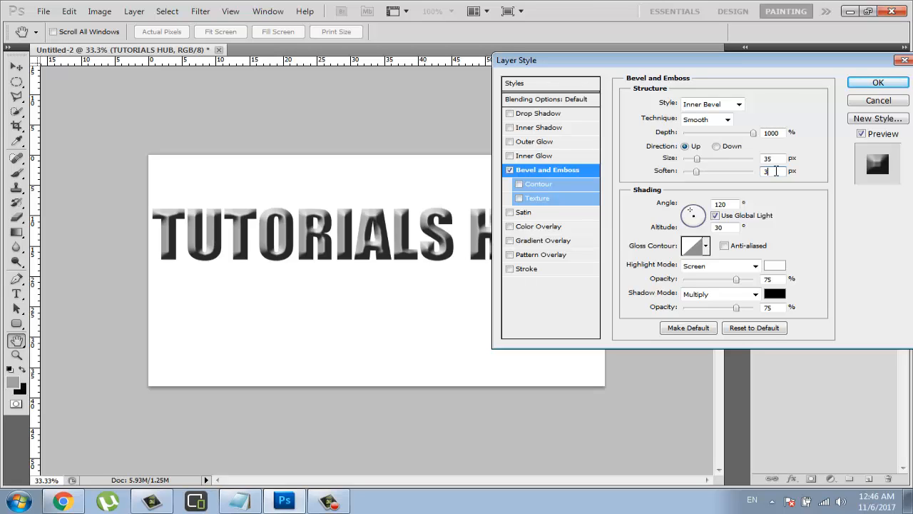
left_click(878, 84)
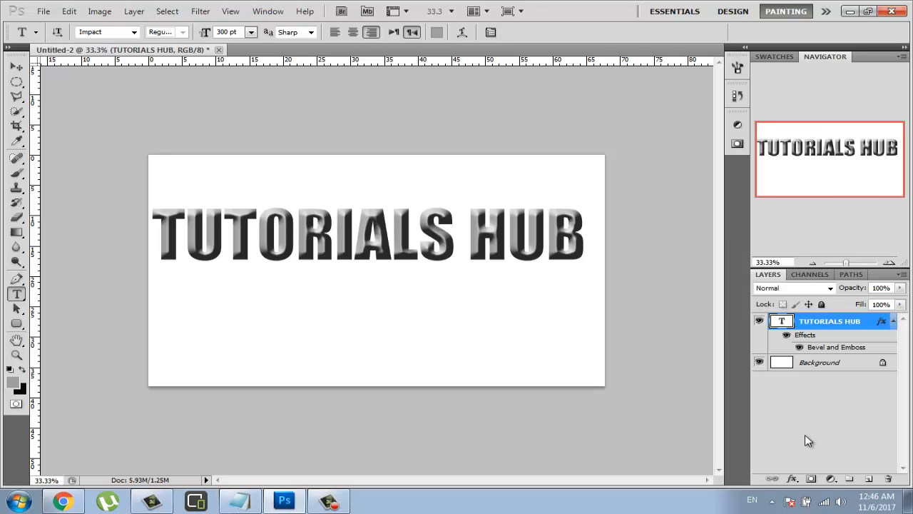
Add a Curves adjustment layer above the text with curve points at about input 56, output 179 and input 212, output 134
left_click(831, 478)
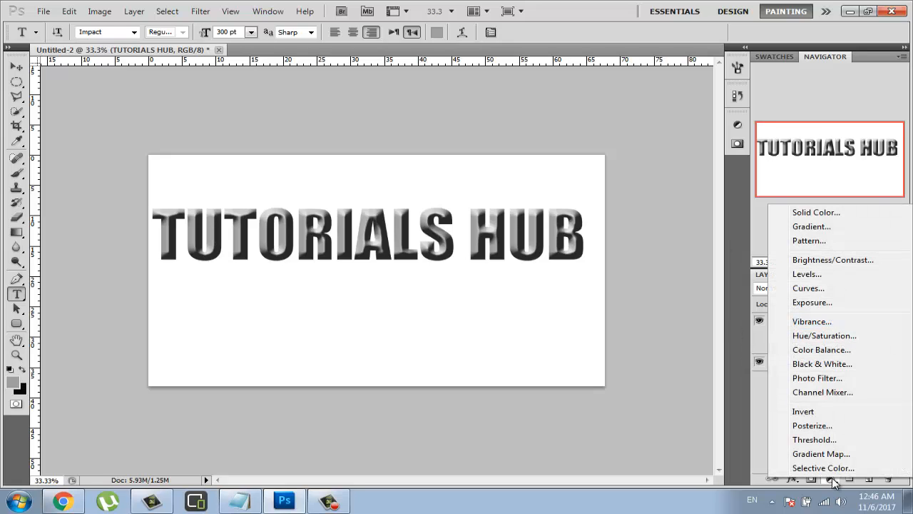
left_click(808, 288)
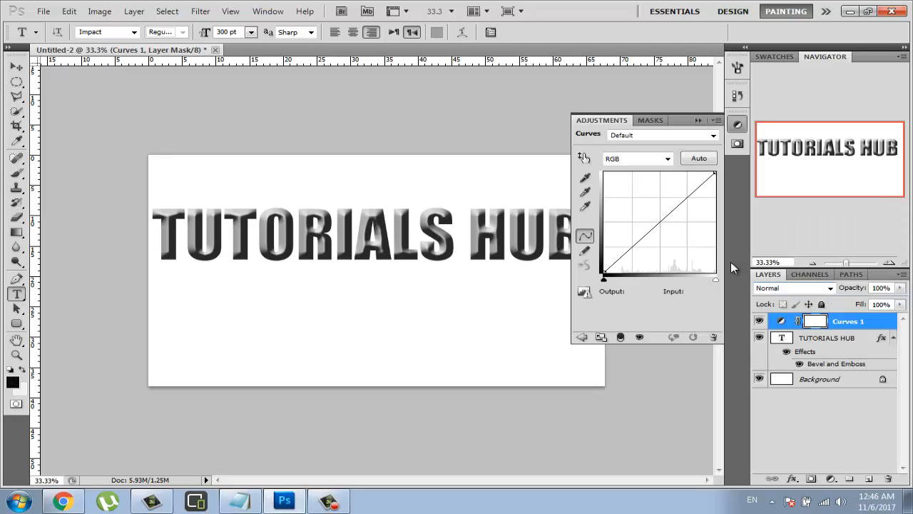
left_click(633, 244)
left_click_drag(633, 244, 629, 202)
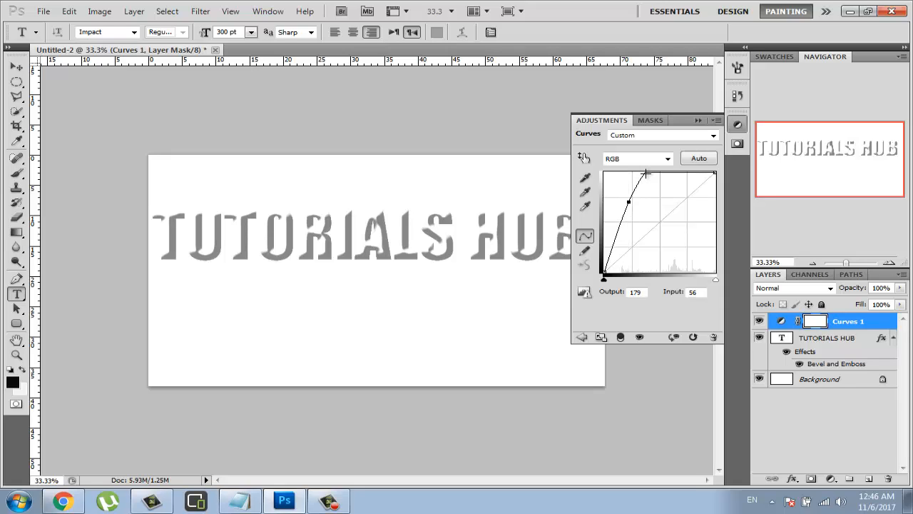
left_click(645, 174)
left_click_drag(645, 174, 695, 223)
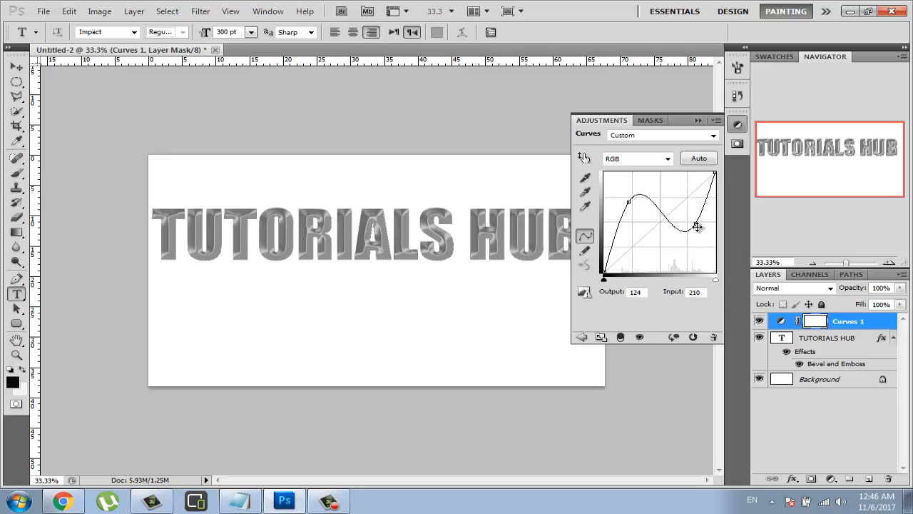
mouse_move(697, 226)
left_mouse_down()
mouse_move(697, 238)
mouse_move(697, 219)
left_mouse_up()
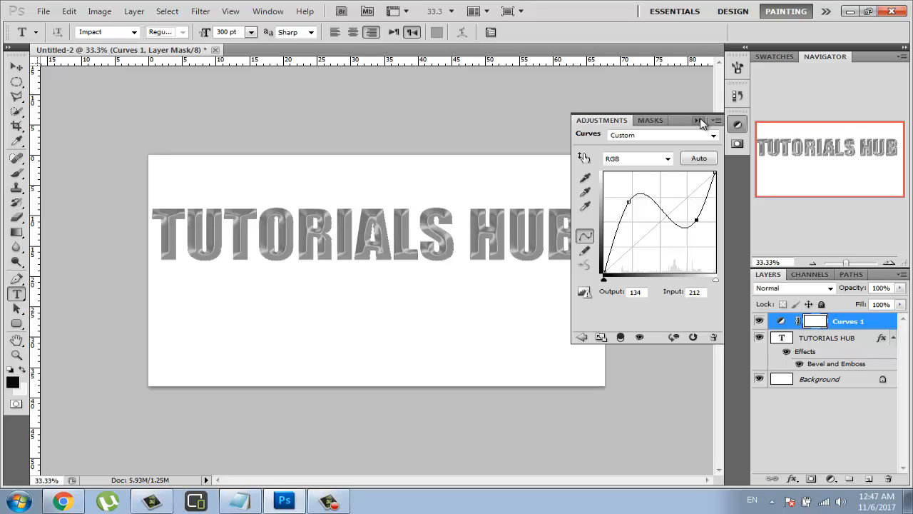
Move the first curve point to about input 66, output 192 and the second to about input 128, output 95
left_click(629, 201)
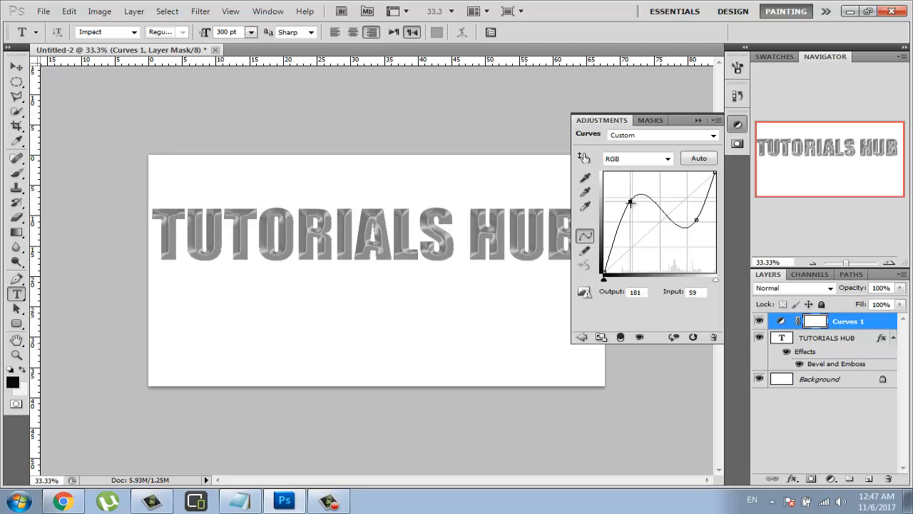
left_click_drag(630, 202, 632, 199)
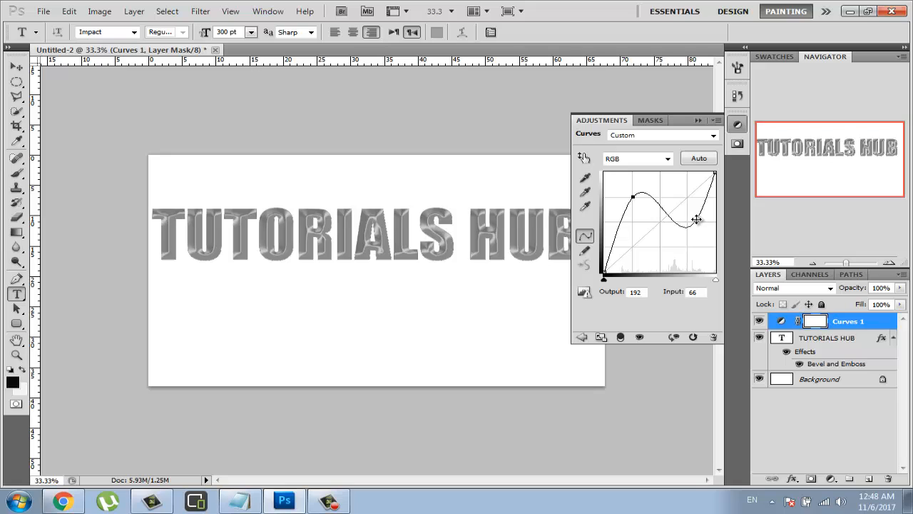
left_click_drag(697, 220, 661, 234)
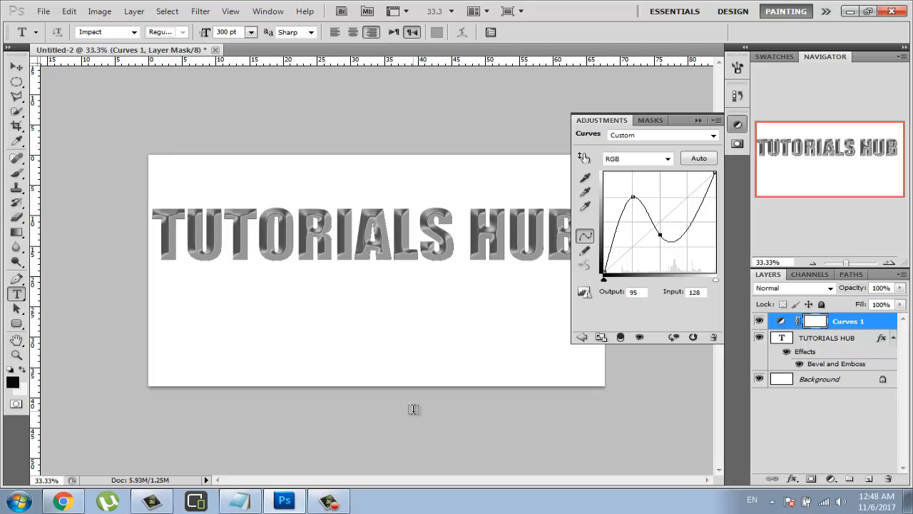
Add a third curve point at about input 192, output 208, lower the white endpoint to output 242, and collapse the curve settings
left_click(688, 231)
left_click_drag(689, 231, 688, 191)
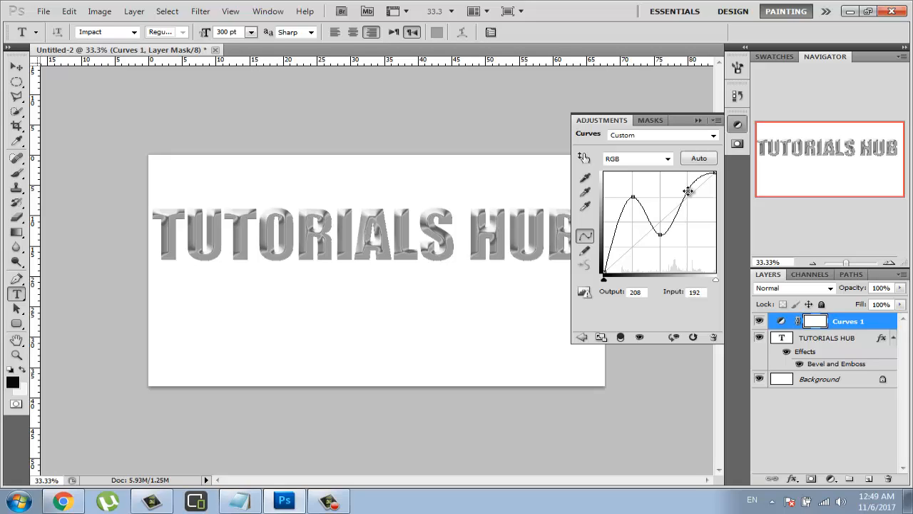
left_click(687, 192)
left_click_drag(715, 172, 719, 181)
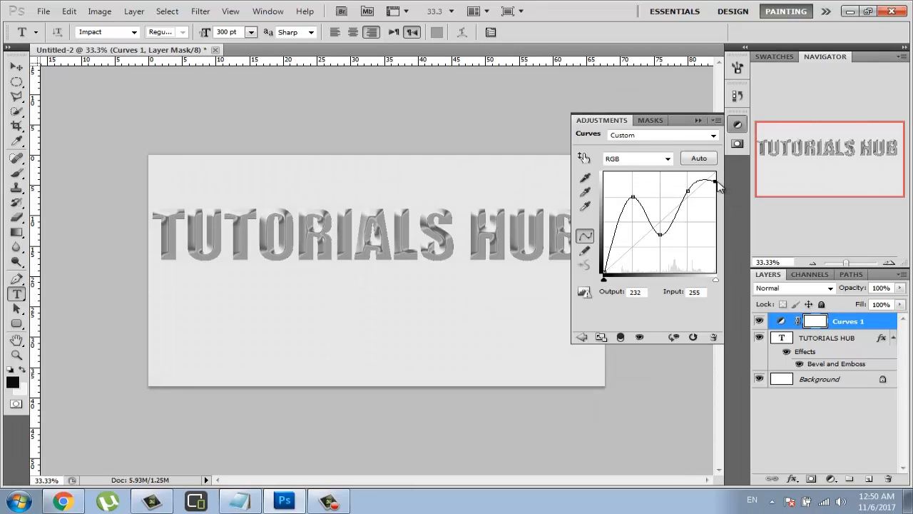
left_click_drag(715, 181, 718, 179)
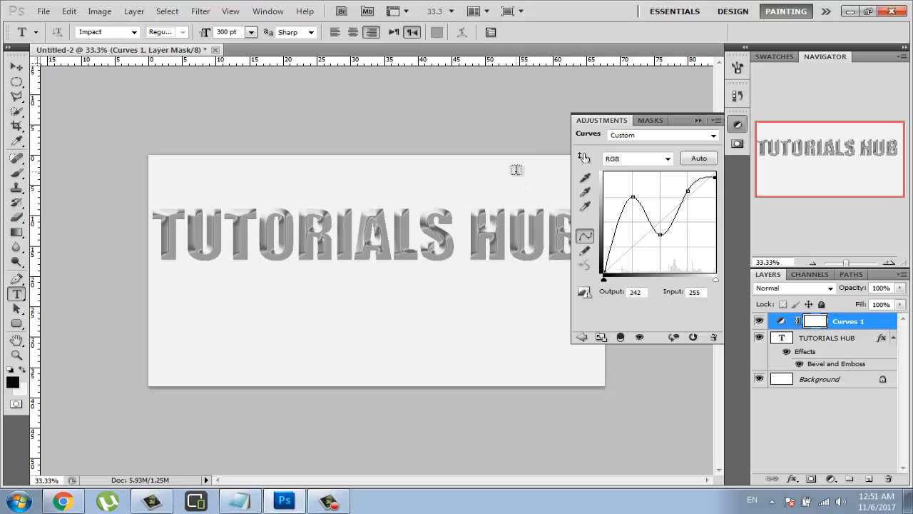
left_click(696, 120)
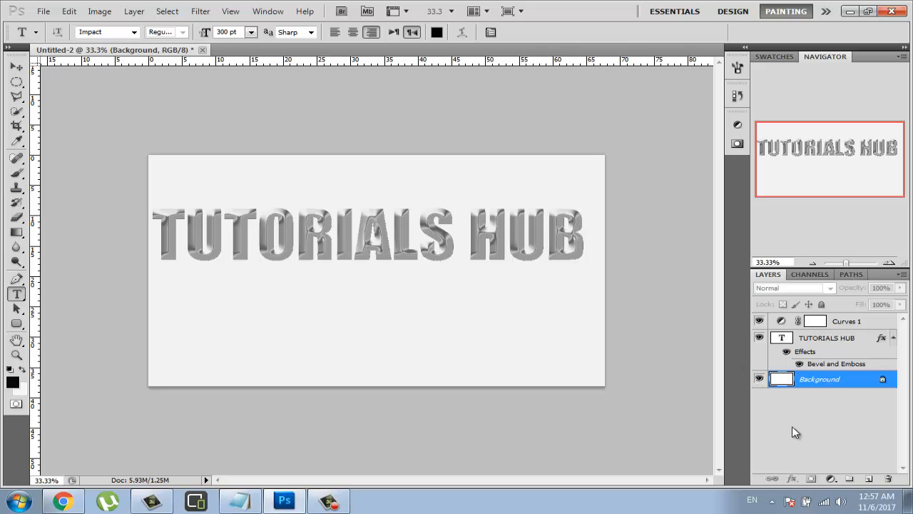
Add a near-black Solid Color fill layer (#060606) directly above the Background layer
left_click(831, 479)
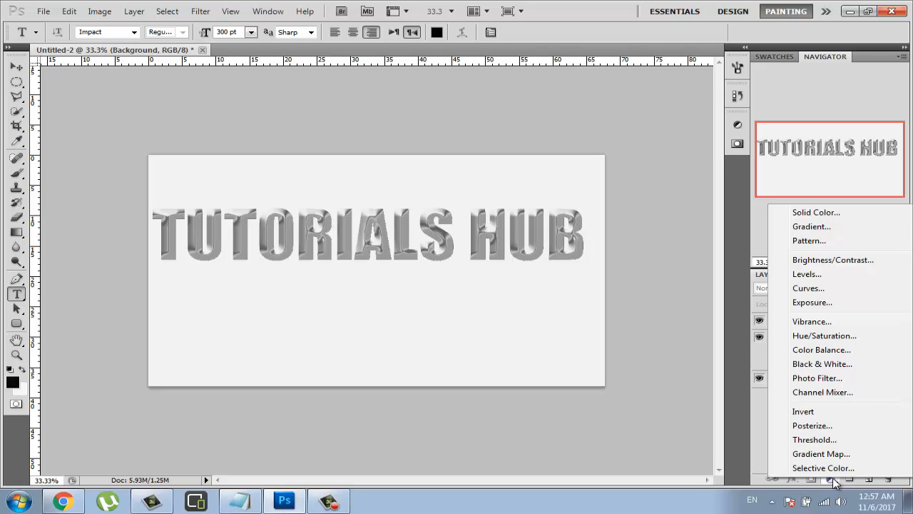
left_click(831, 216)
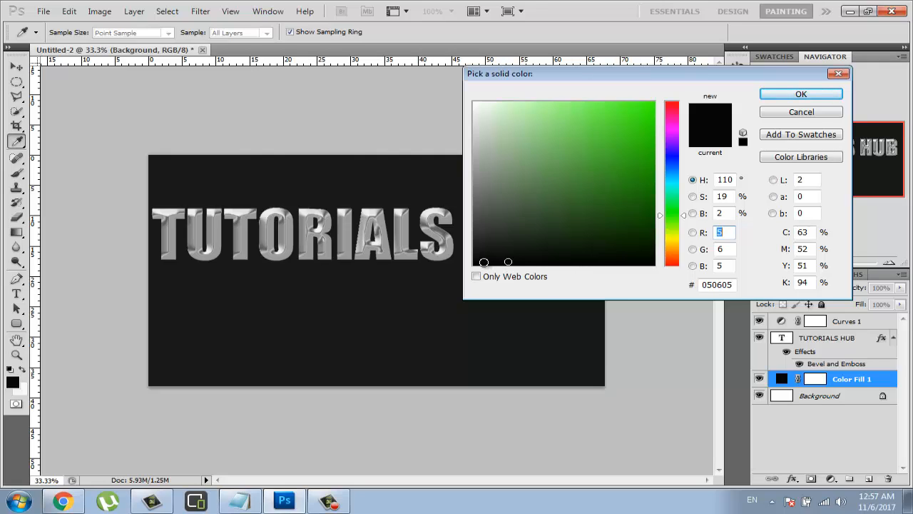
left_click(481, 262)
left_click(475, 259)
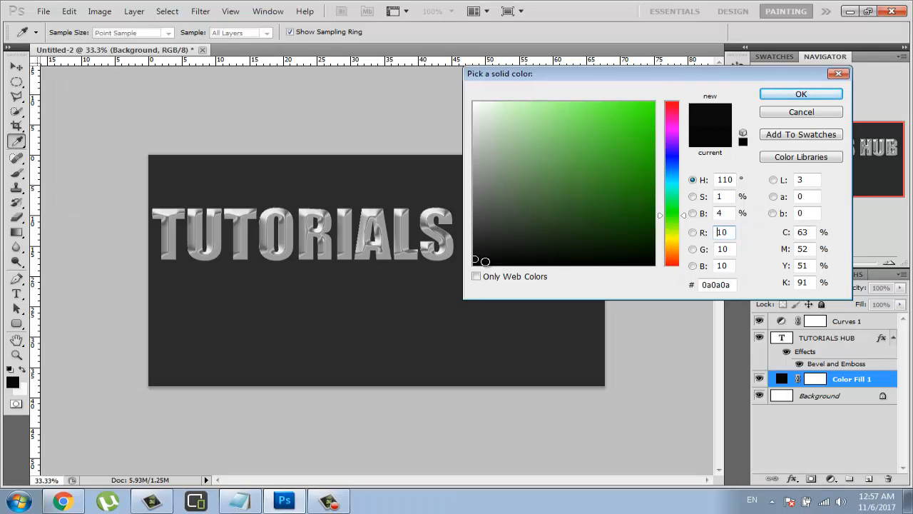
left_click(485, 261)
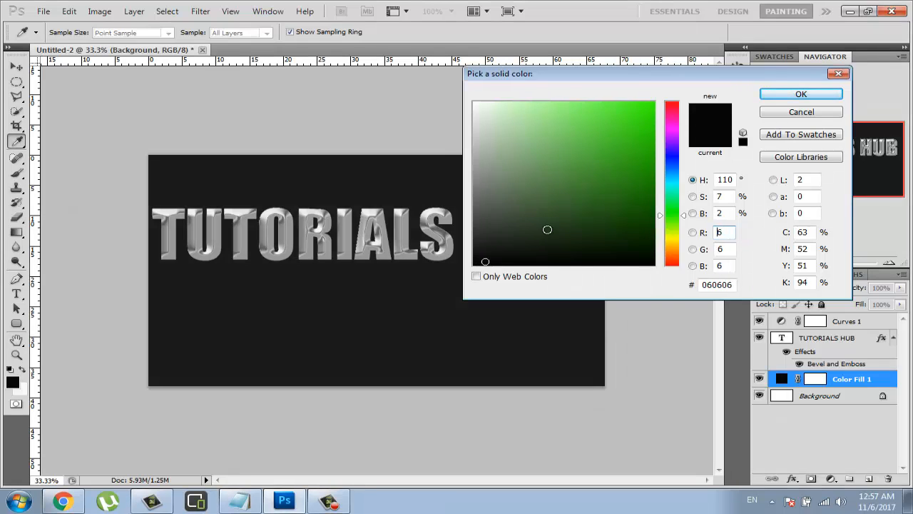
left_click(800, 95)
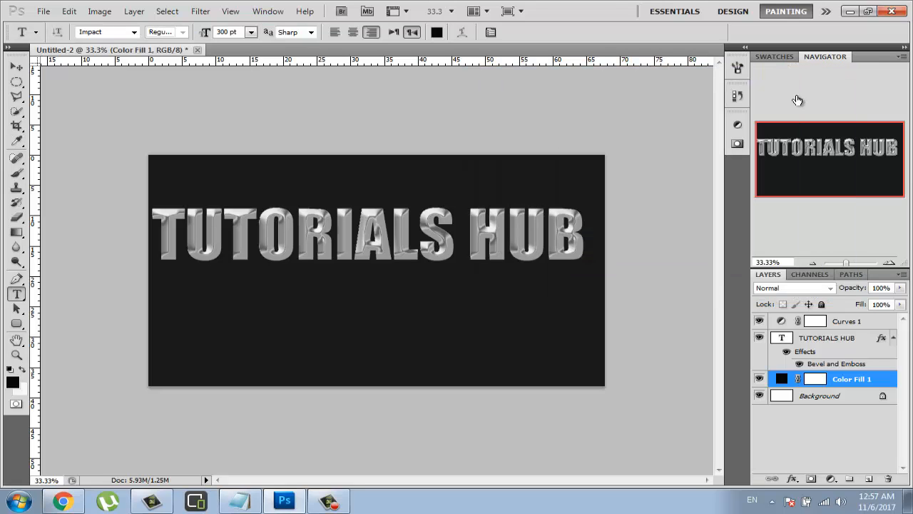